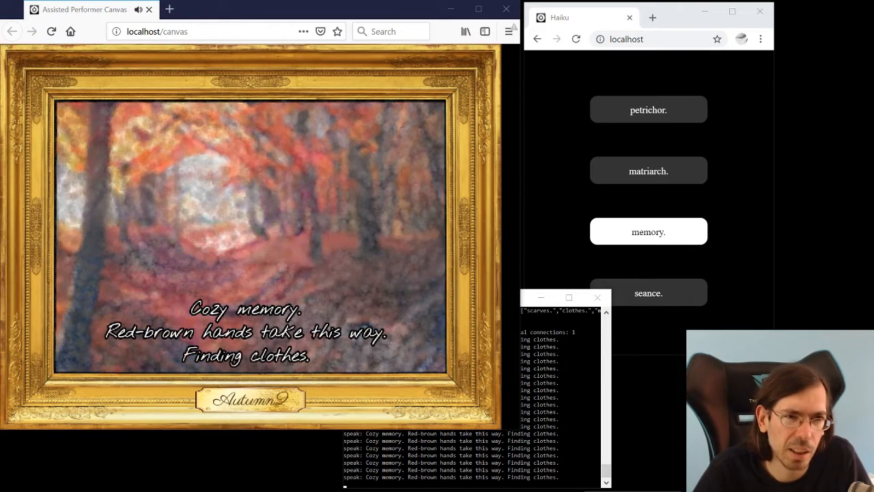
Swap the haiku word through petrichor and matriarch to seance, giving 'Cozy seance.'
click(675, 16)
click(608, 39)
click(653, 113)
click(656, 179)
click(653, 299)
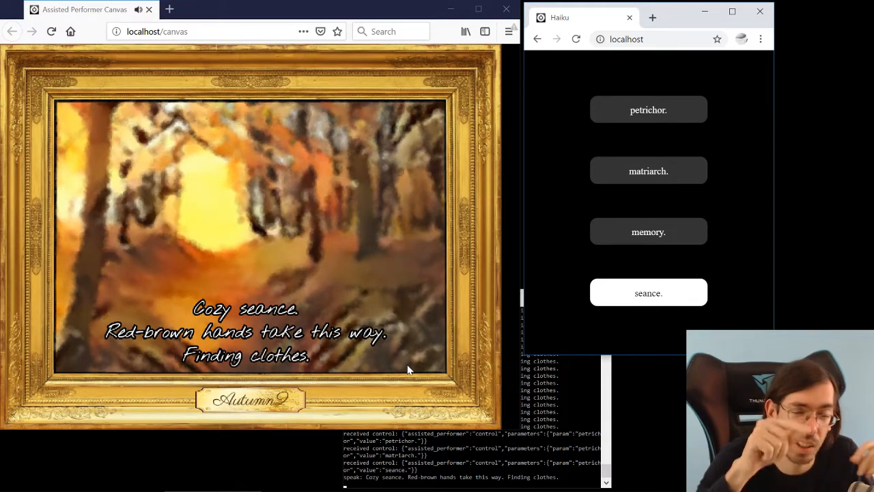
Nudge the server console to the right and bring the autumn canvas back in front
click(561, 463)
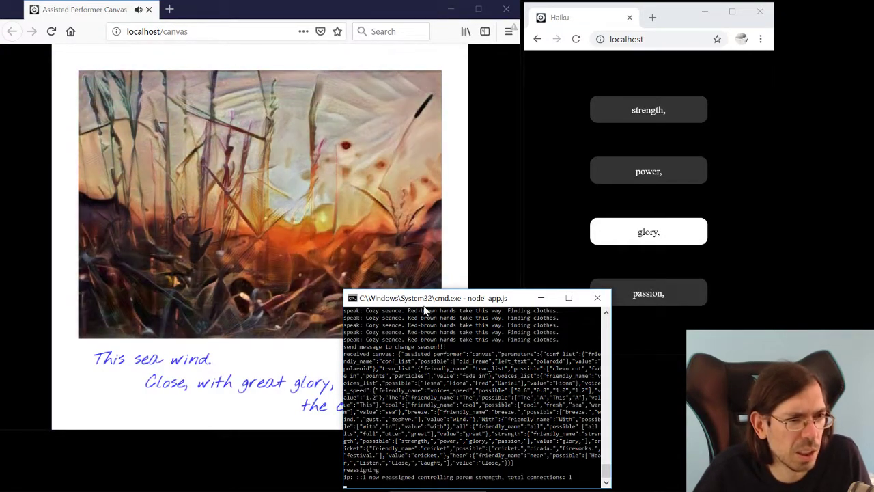
drag(426, 302, 535, 291)
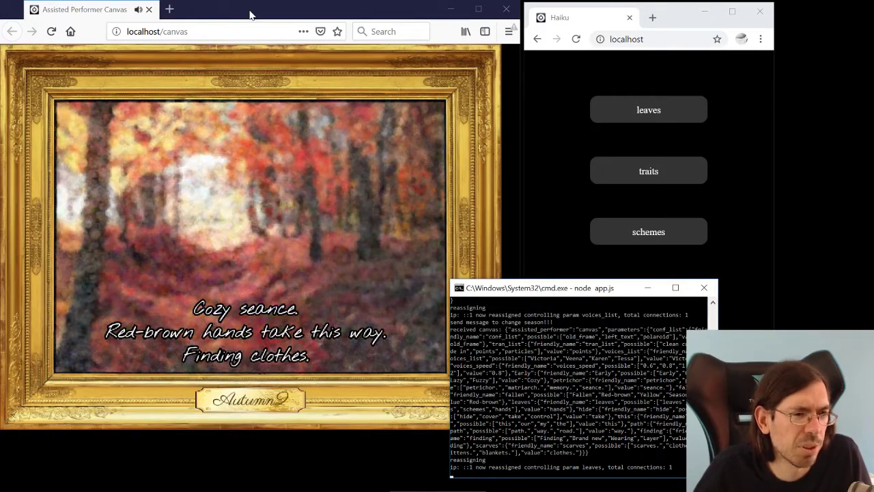
click(250, 15)
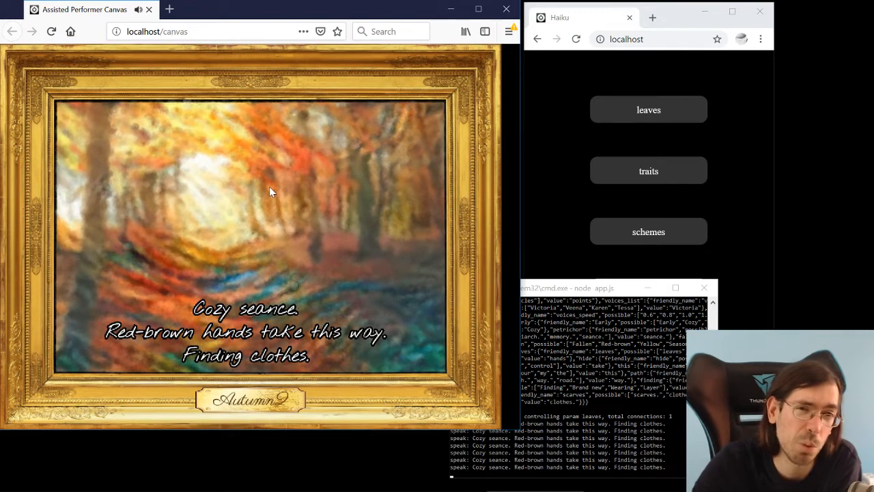
Advance the server to the winter season so the snowy polaroid haiku appears
click(552, 290)
key(Return)
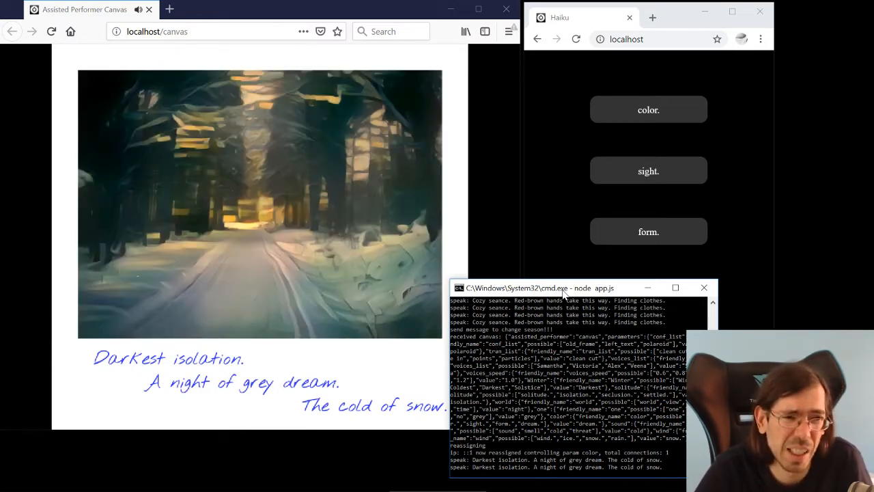
click(257, 12)
click(601, 392)
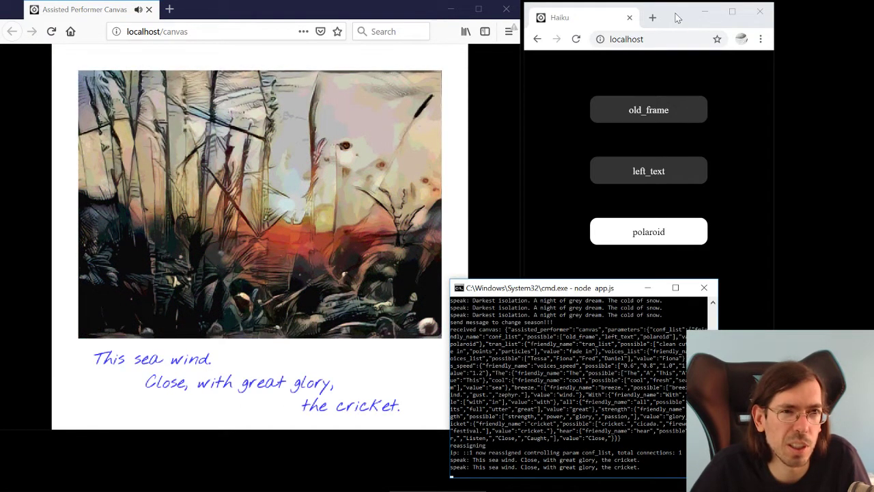
Show the summer painting in old_frame, then frameless with left_text alignment
click(659, 95)
click(234, 12)
click(642, 107)
click(647, 176)
key(alt+Tab)
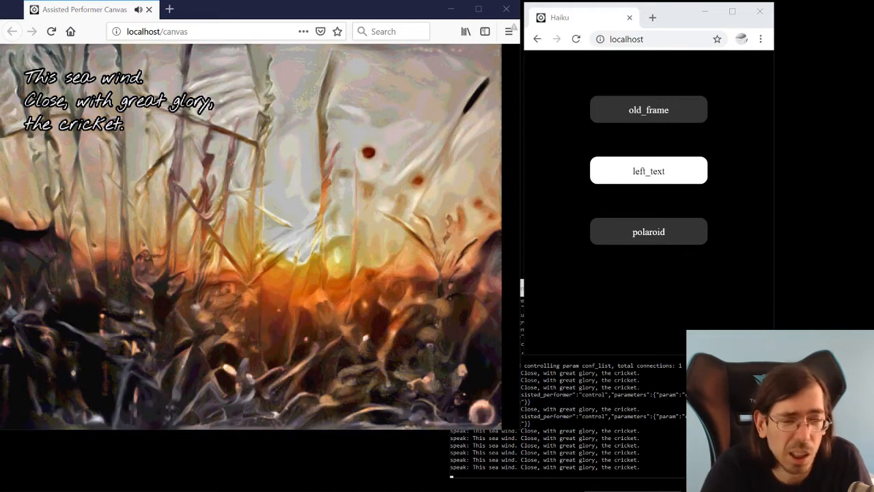
Focus the Haiku controller while the summer scene cycles through painterly styles
click(679, 30)
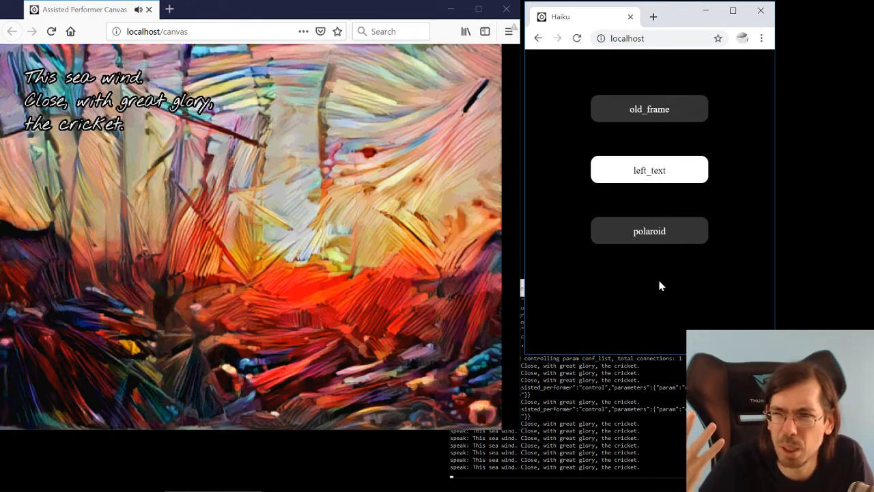